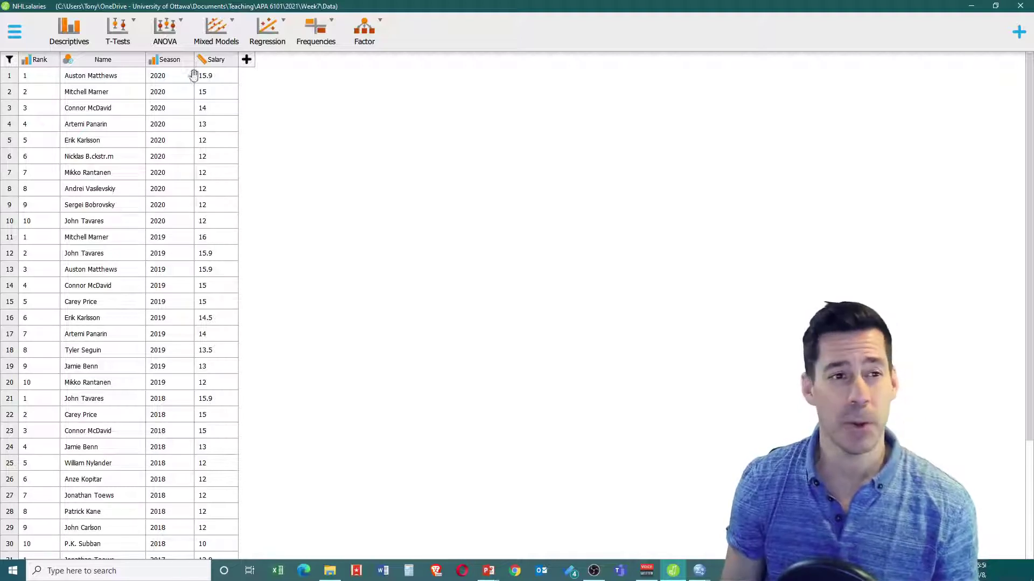
# Step: Set up a classical ANOVA with Salary as the dependent variable and Season as the fixed factor
pyautogui.click(185, 31)
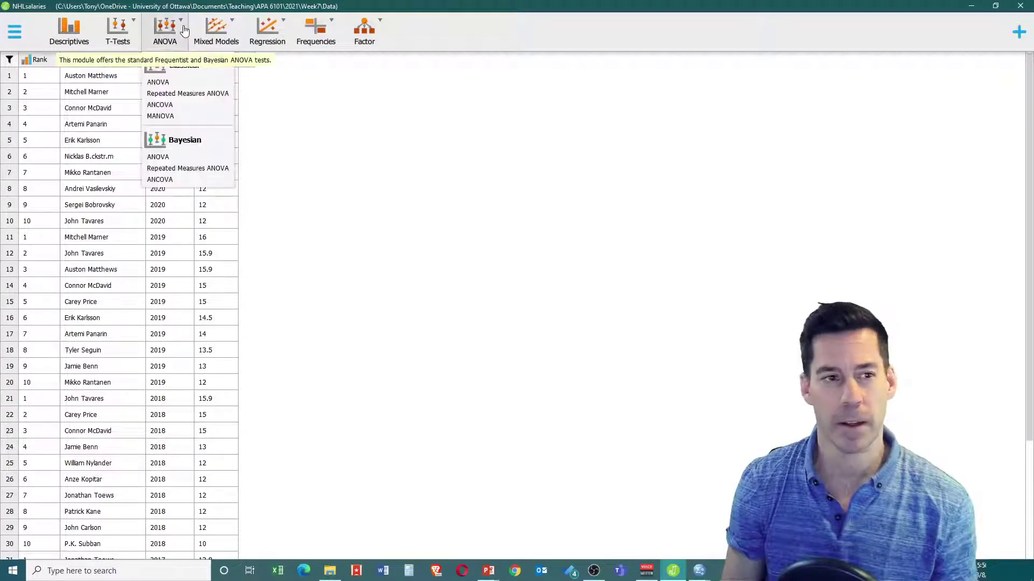
pyautogui.click(169, 83)
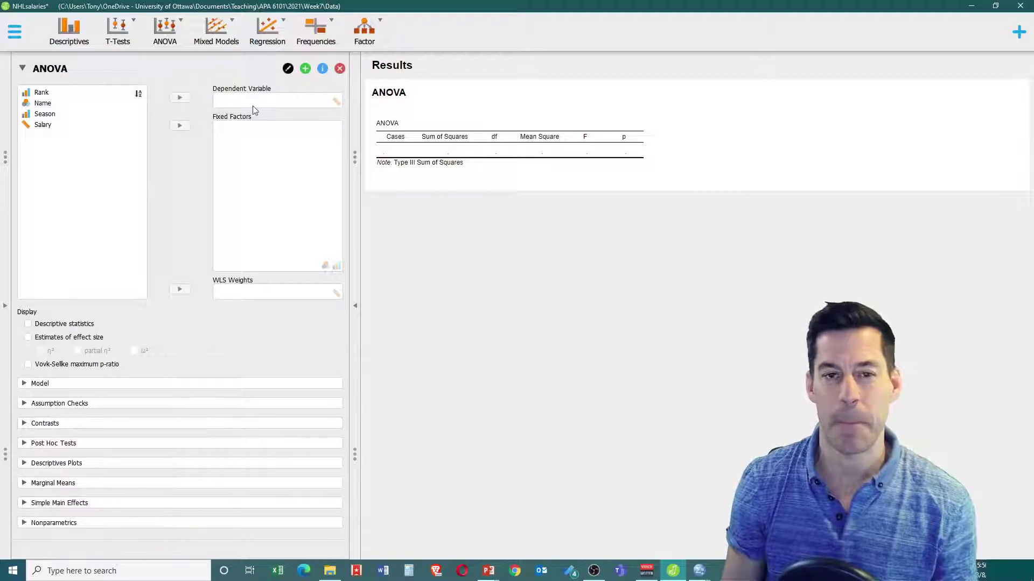
pyautogui.click(55, 125)
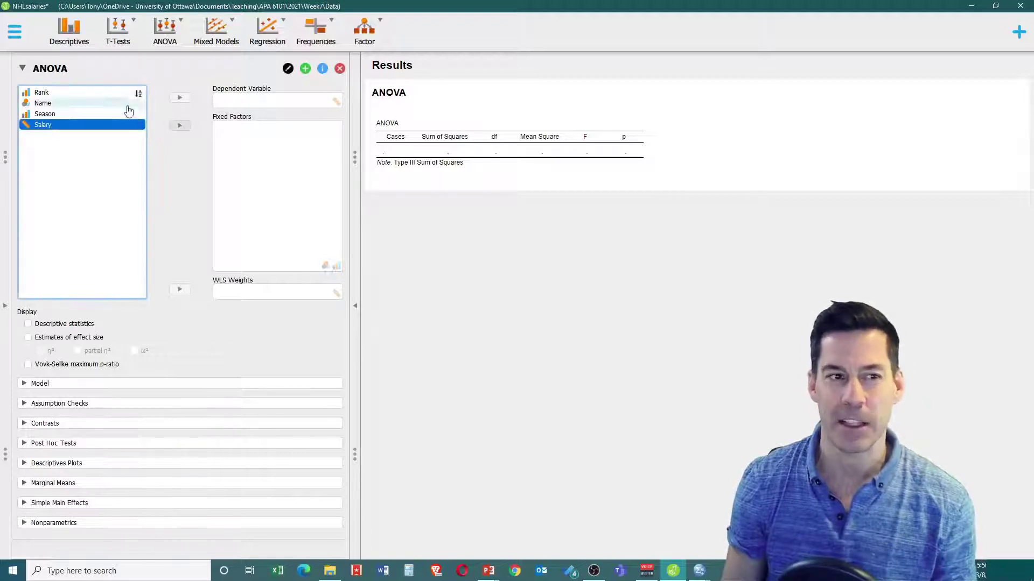
pyautogui.click(180, 98)
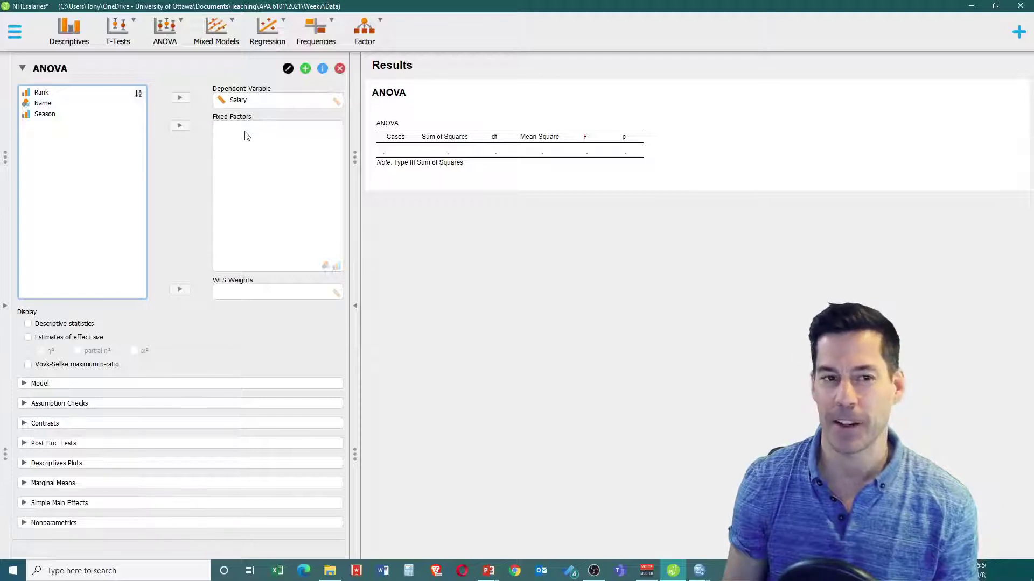
pyautogui.click(52, 115)
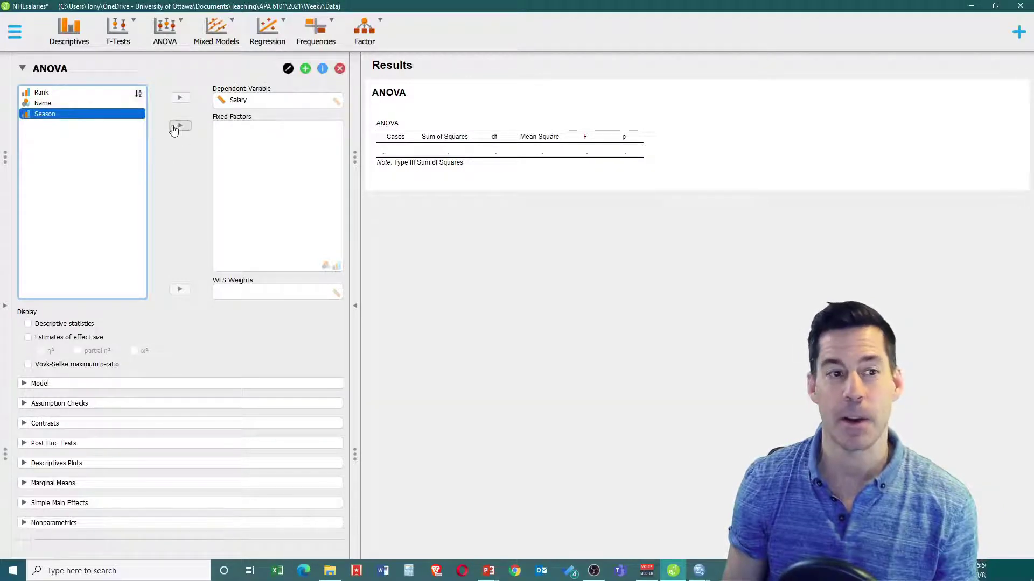
pyautogui.click(174, 128)
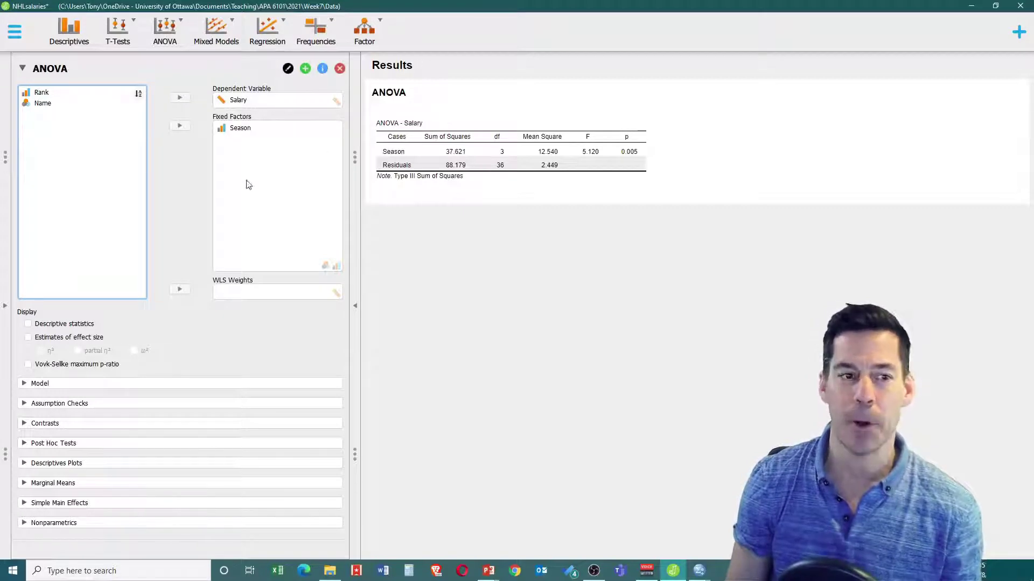
# Step: Add descriptive statistics and effect size estimates to the ANOVA output, keeping only η² as the effect size
pyautogui.click(28, 324)
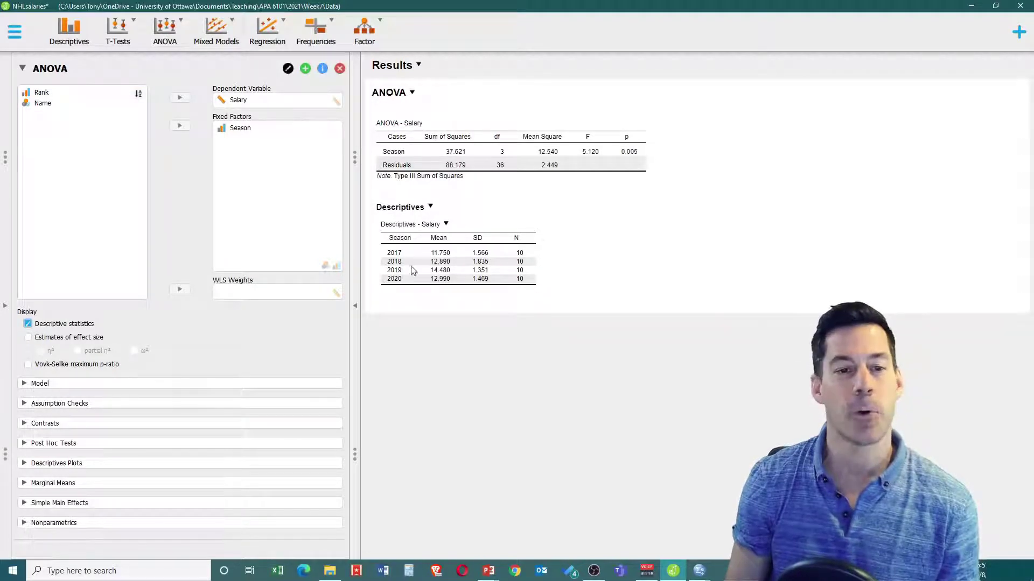
pyautogui.click(26, 339)
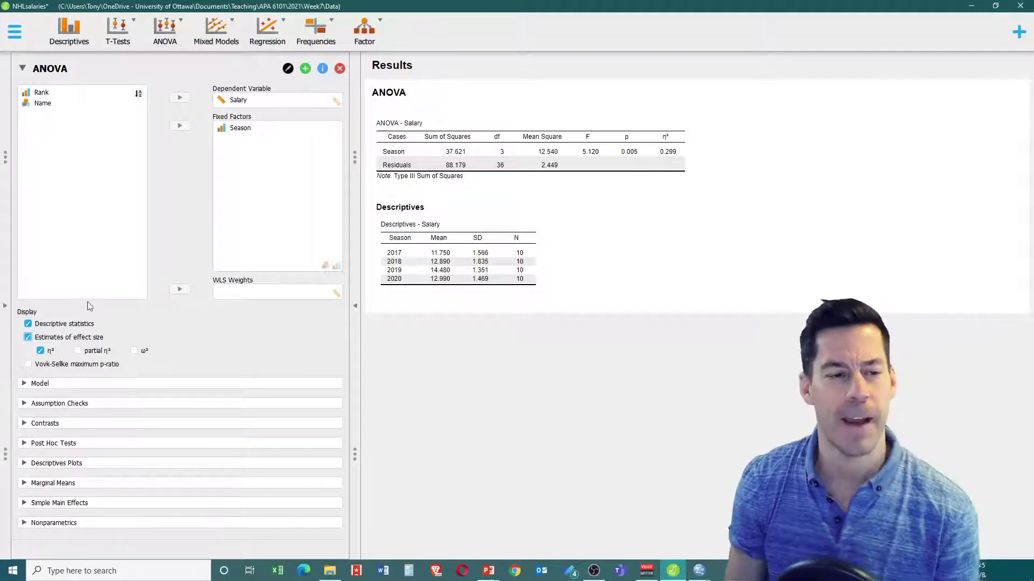
pyautogui.click(77, 351)
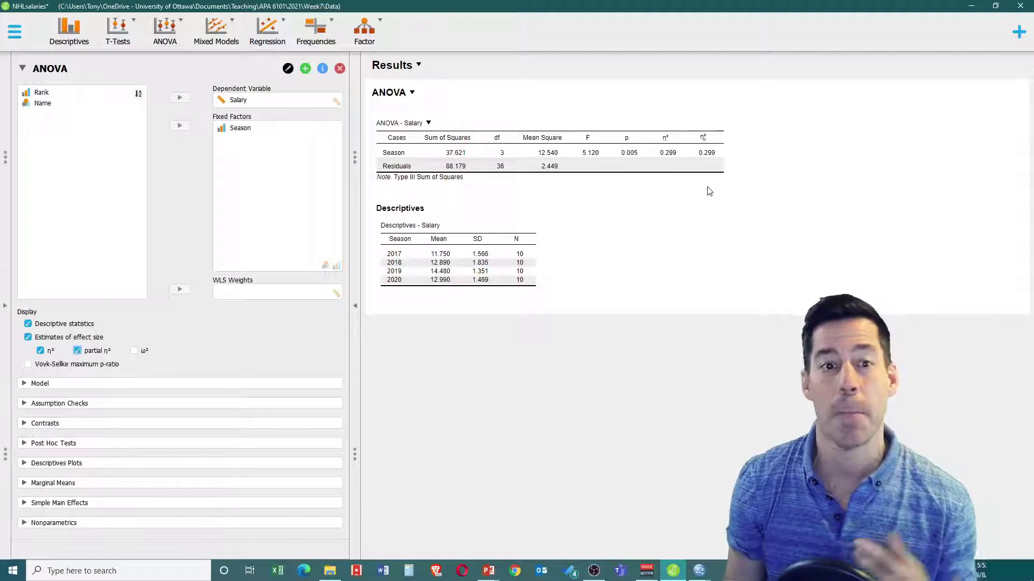
pyautogui.click(78, 352)
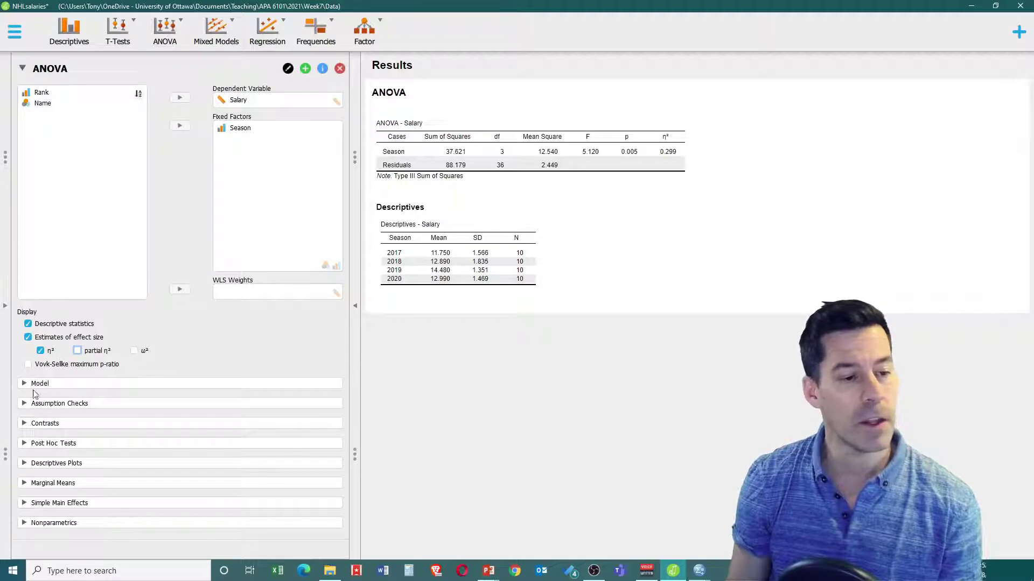
# Step: Add homogeneity tests to the ANOVA's assumption checks
pyautogui.click(27, 405)
pyautogui.scroll(-1, 101, 397)
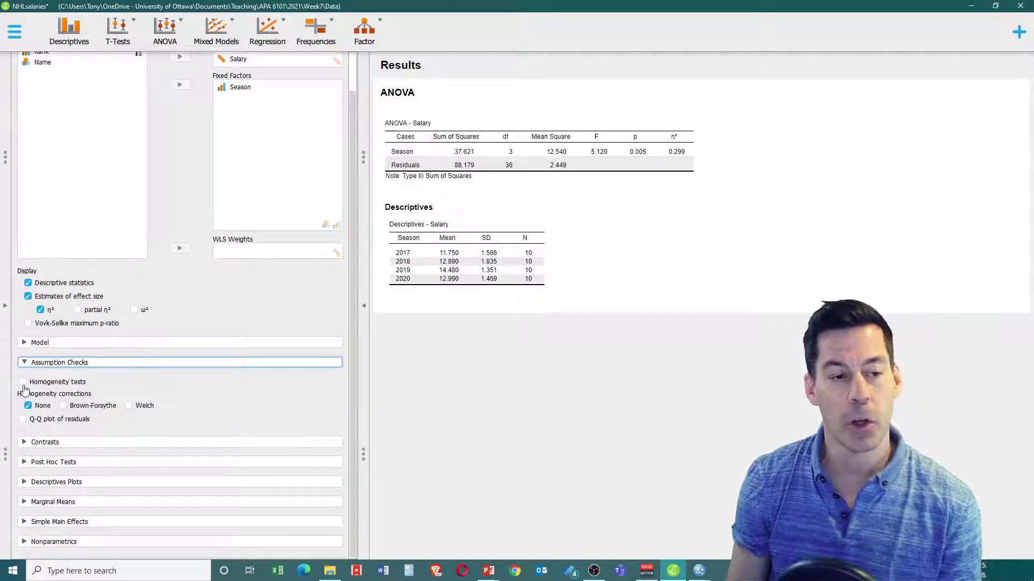
pyautogui.click(23, 383)
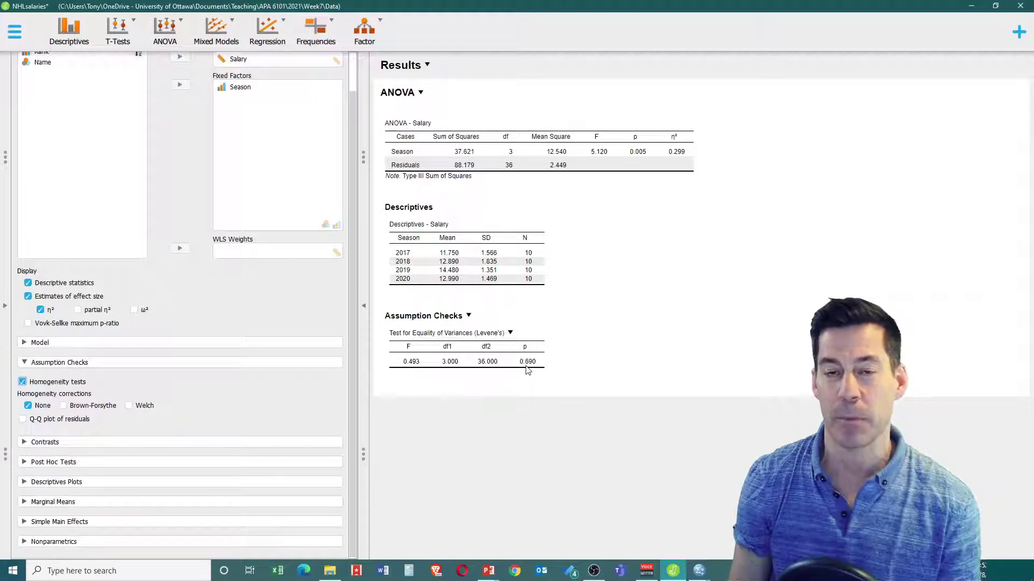
# Step: Try the Brown-Forsythe and Welch homogeneity corrections on the ANOVA, and remove both again
pyautogui.click(63, 407)
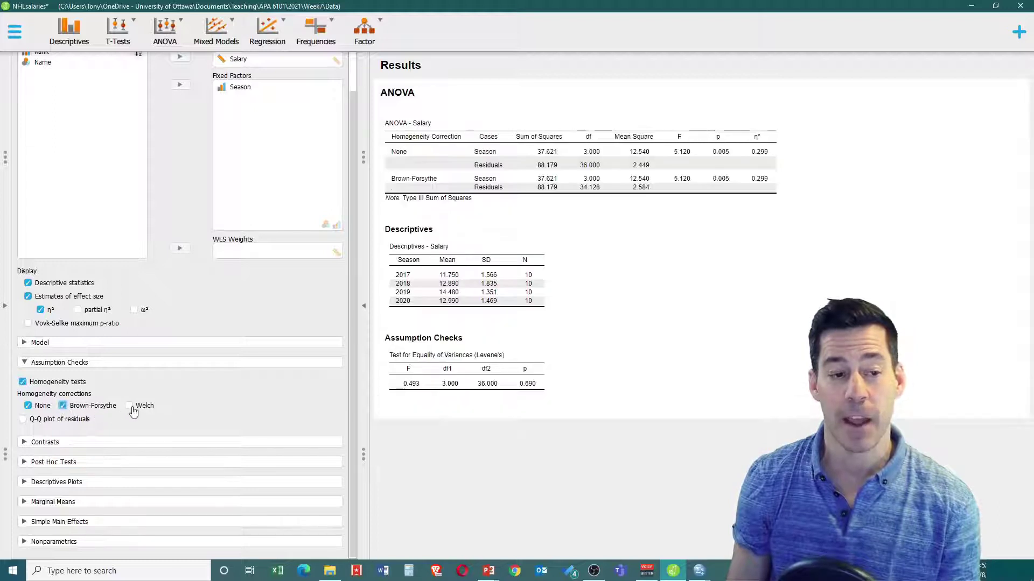
pyautogui.click(129, 406)
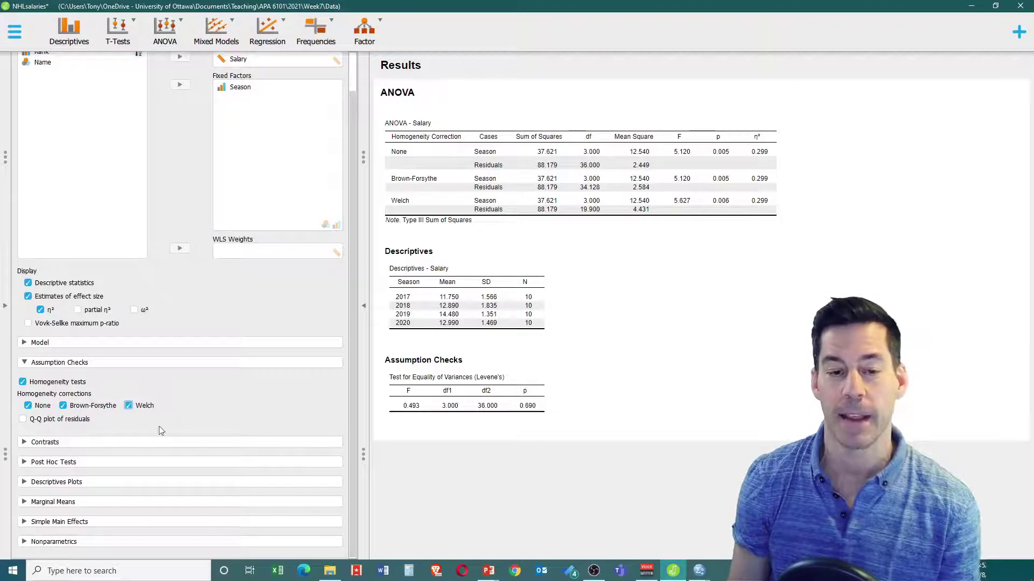
pyautogui.click(61, 408)
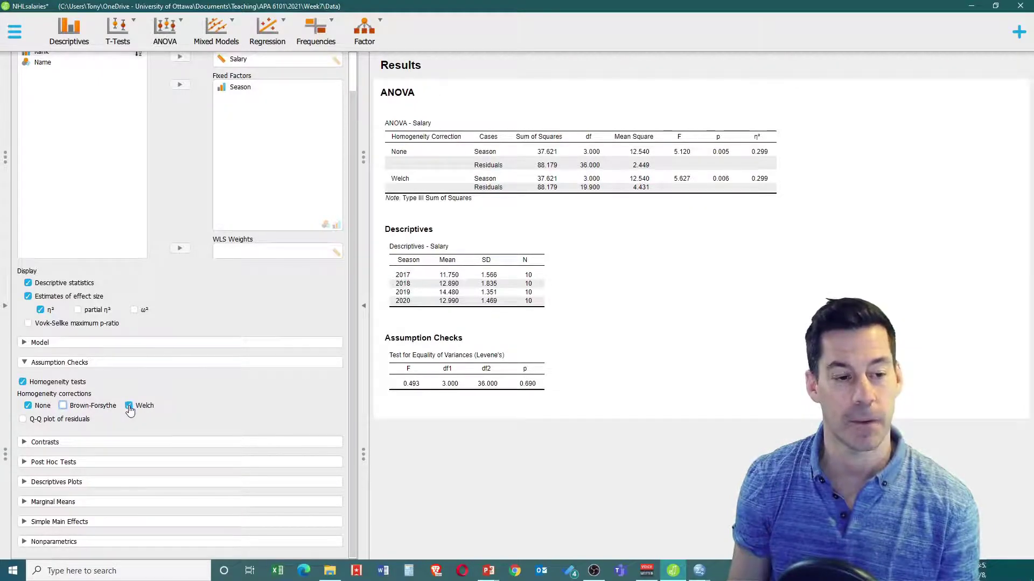
pyautogui.click(130, 407)
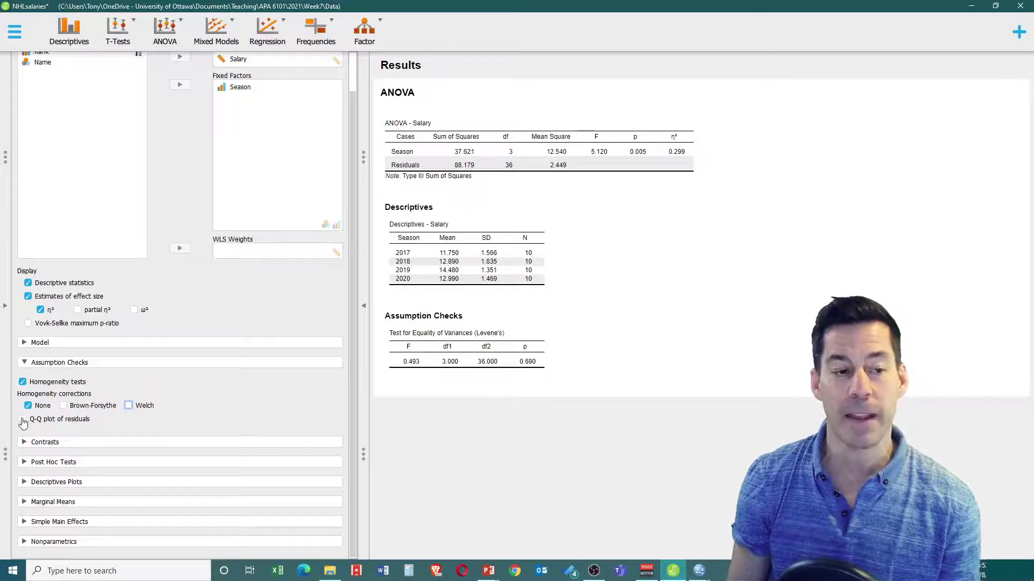
# Step: Add a Q-Q plot of the residuals to the assumption checks
pyautogui.click(22, 420)
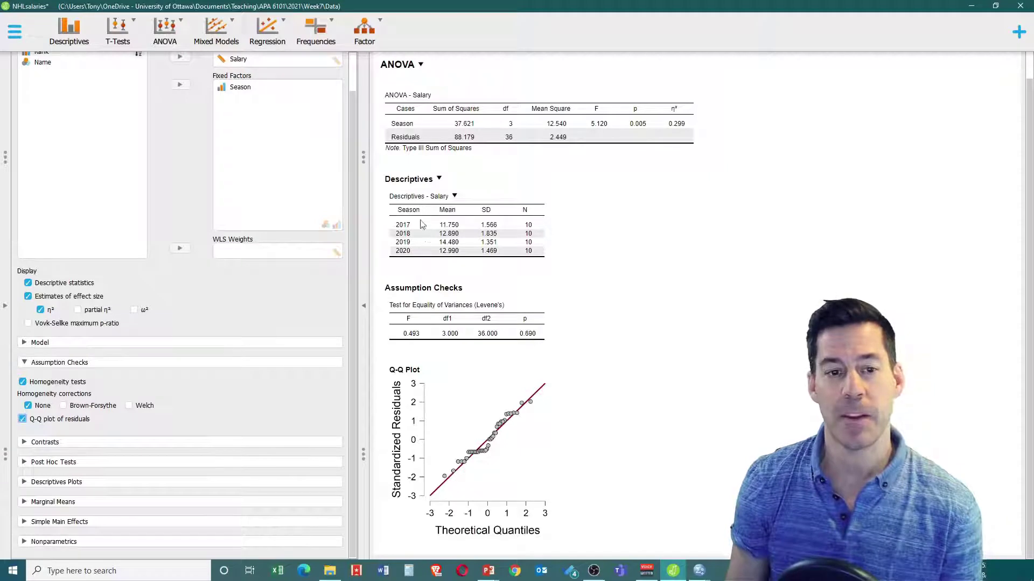
# Step: Run standard post hoc comparisons on Season and view the resulting table
pyautogui.click(23, 466)
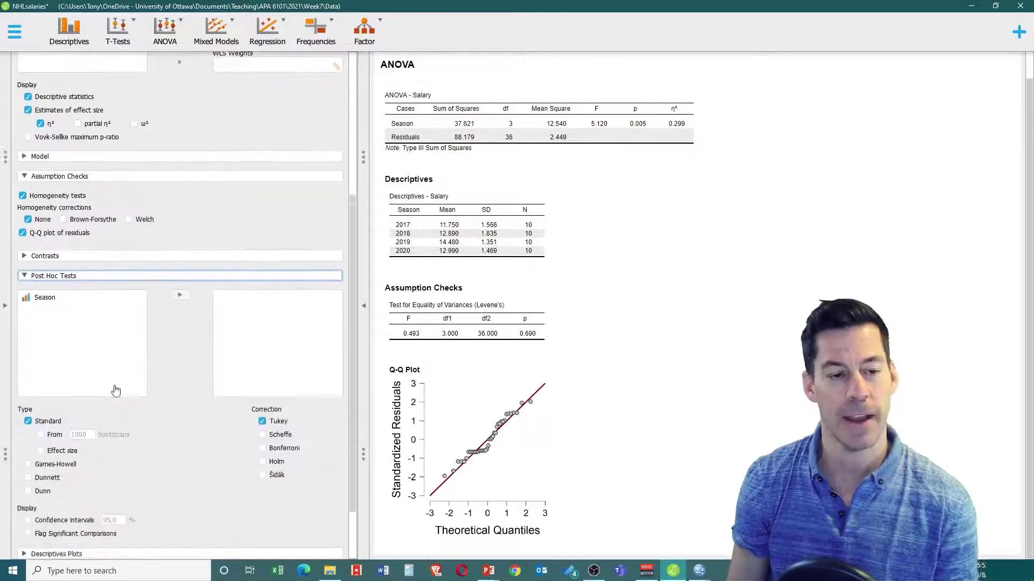
pyautogui.click(45, 226)
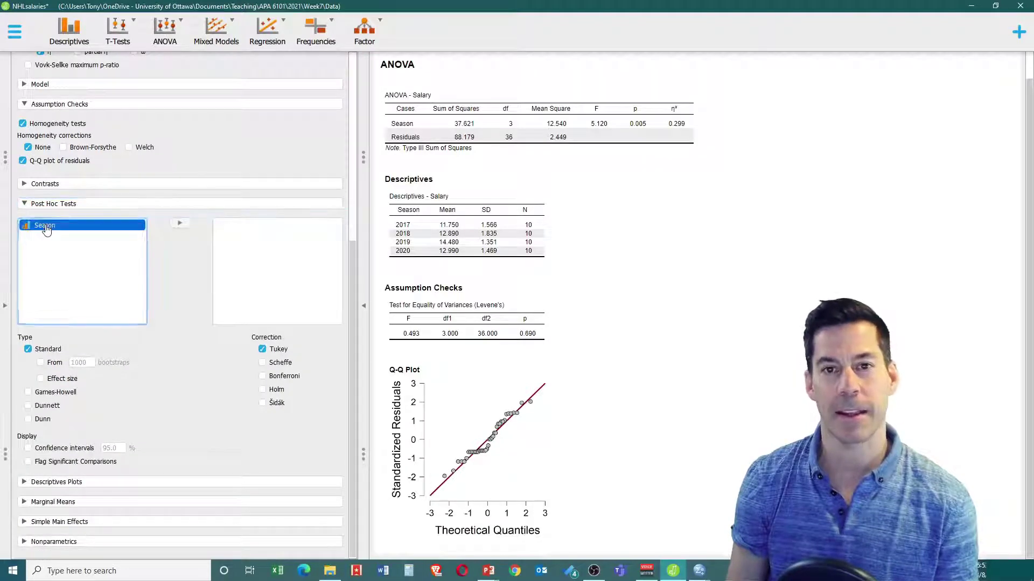
pyautogui.click(179, 223)
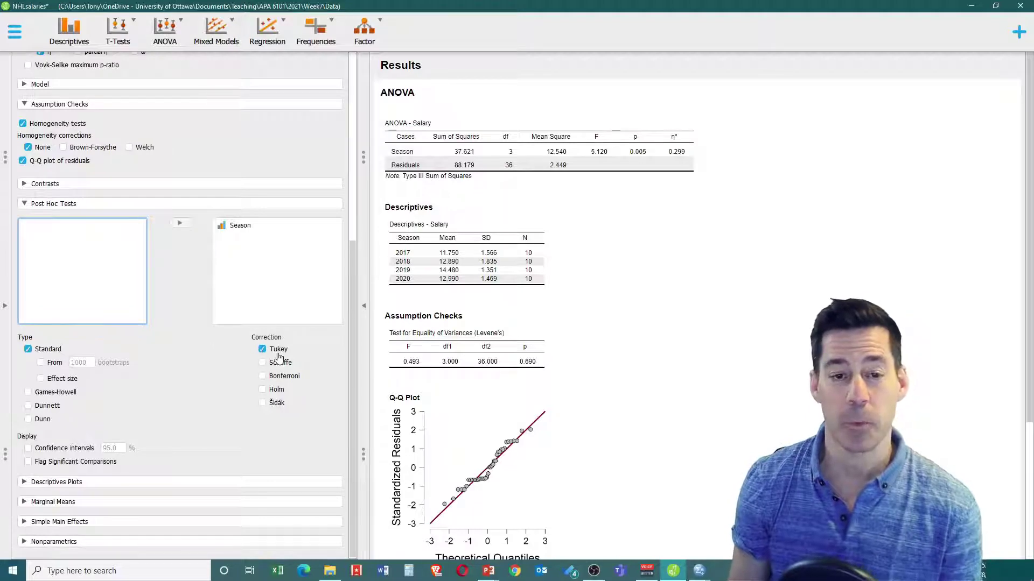
pyautogui.scroll(-5, 519, 393)
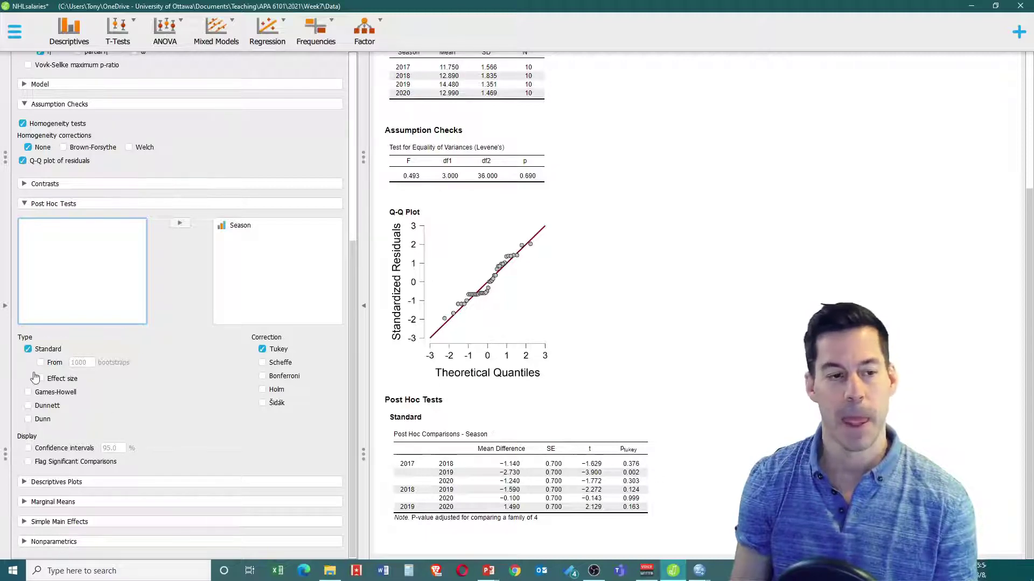
# Step: Add the Scheffe, Bonferroni and Holm corrections to the post hoc tests and flag significant comparisons
pyautogui.click(263, 364)
pyautogui.click(262, 377)
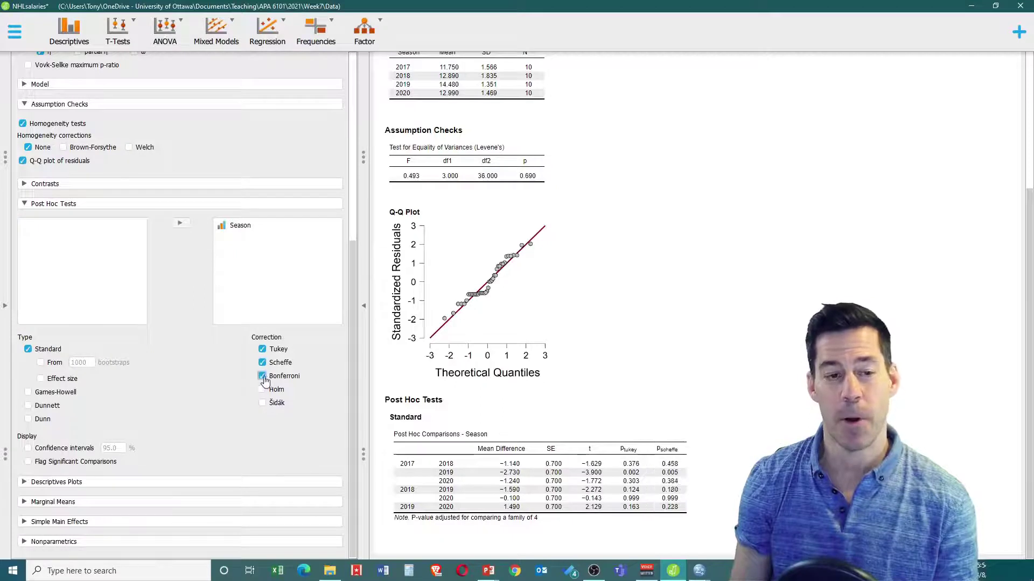
pyautogui.click(261, 391)
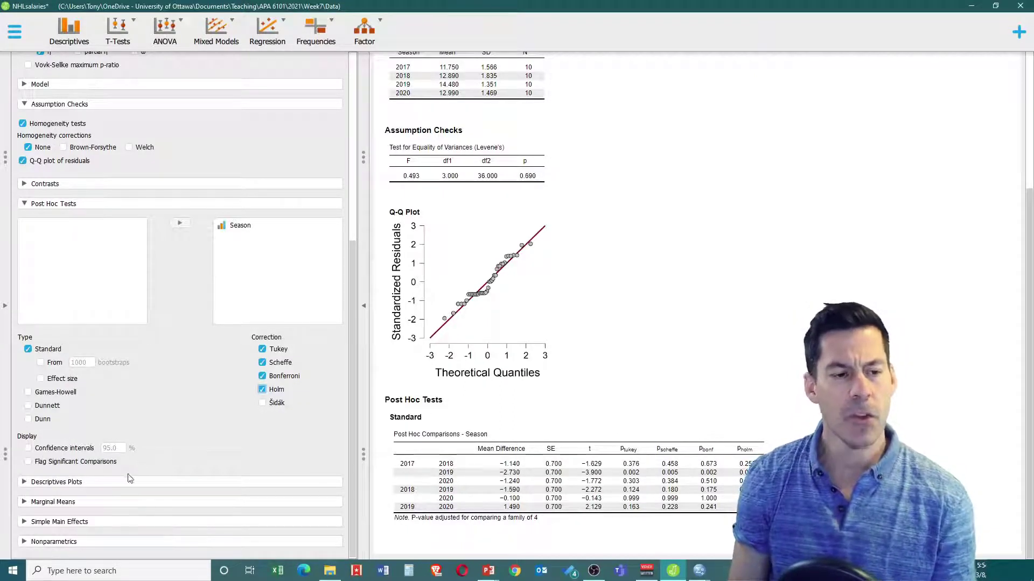
pyautogui.click(28, 462)
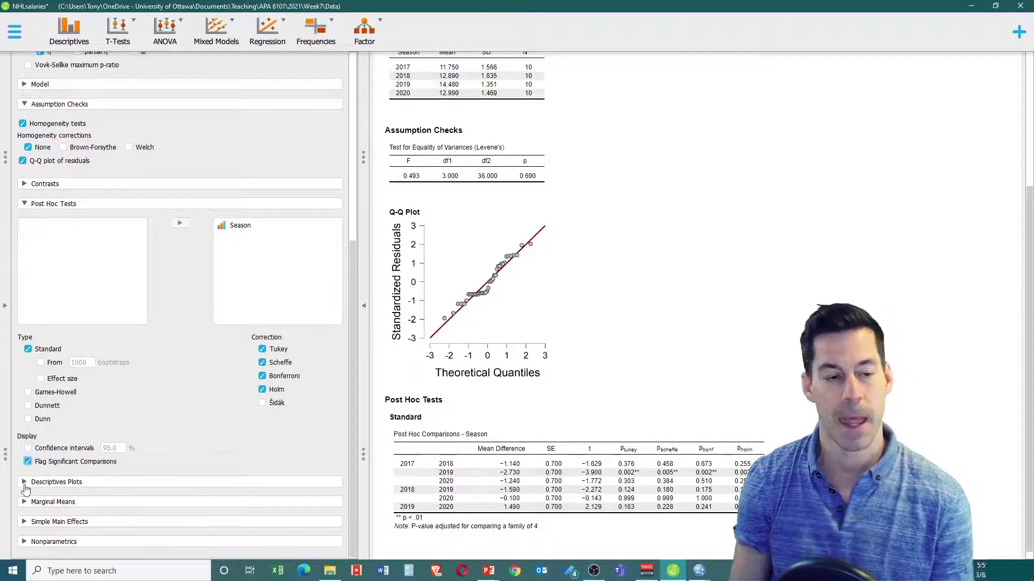
# Step: Create a descriptives plot with Season on the horizontal axis and error bars showing the 95% confidence interval
pyautogui.click(24, 483)
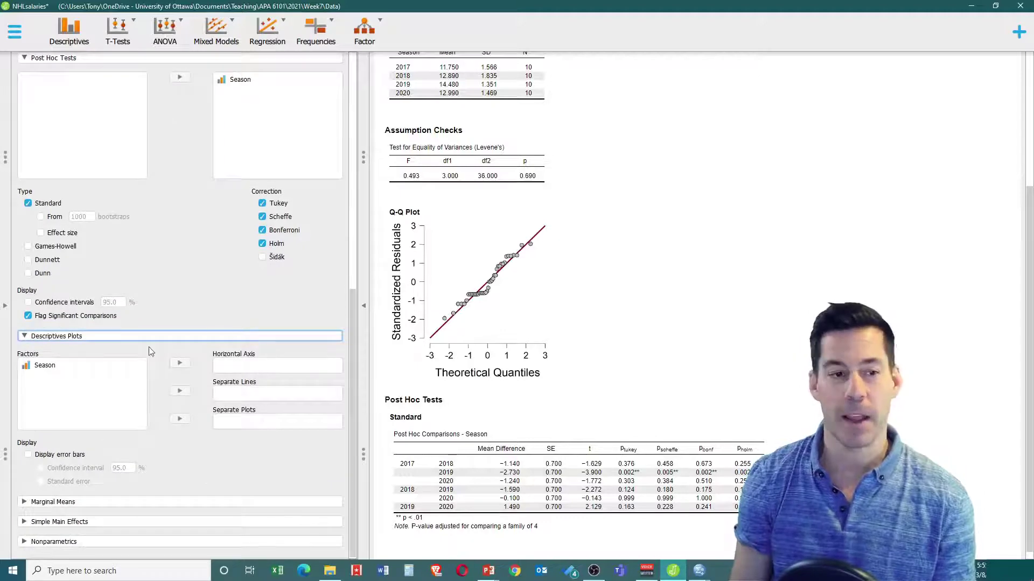
pyautogui.click(49, 365)
pyautogui.click(180, 364)
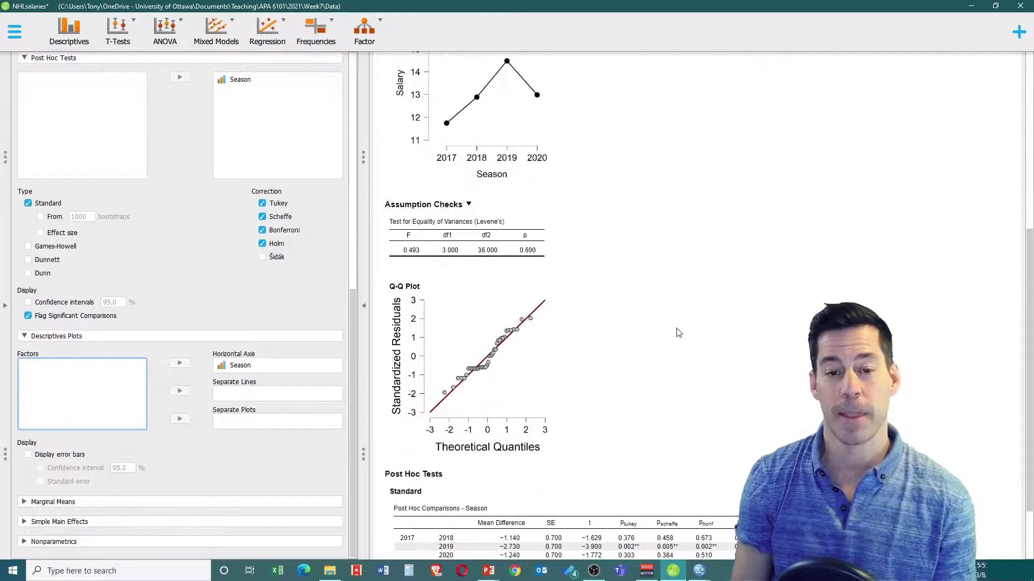
pyautogui.scroll(2, 611, 270)
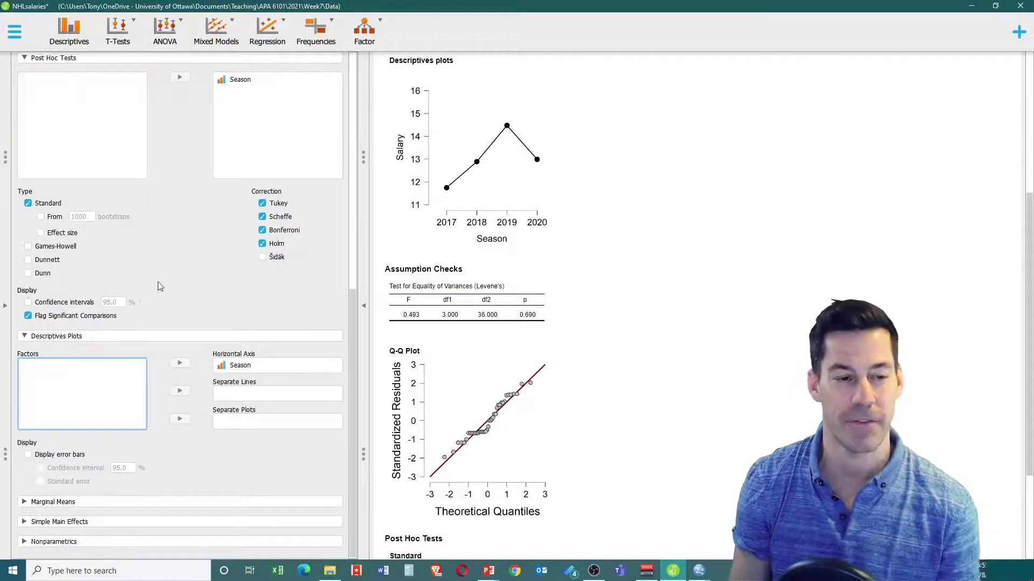
pyautogui.click(29, 455)
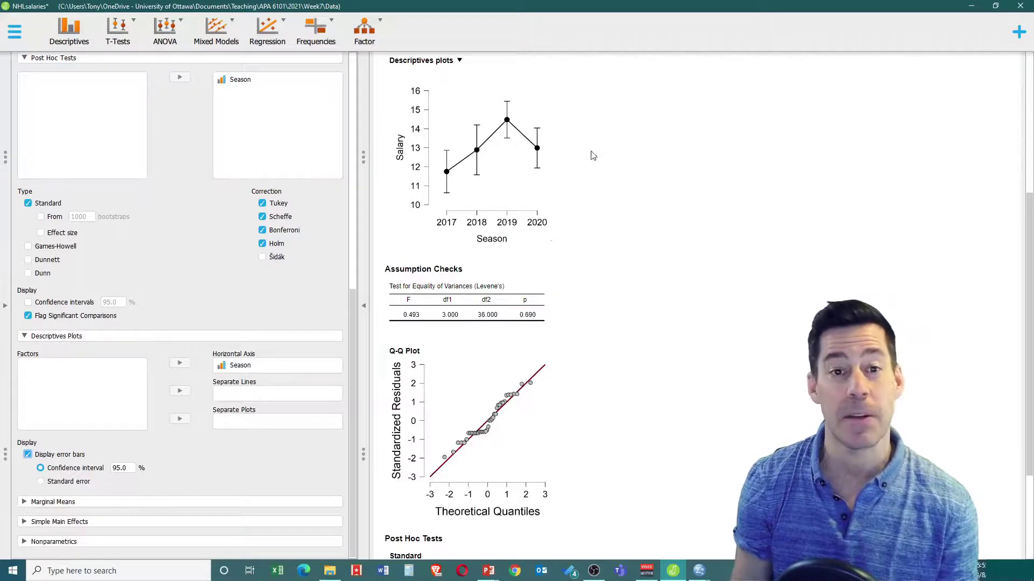
# Step: Run the nonparametric Kruskal-Wallis test with Season as the factor
pyautogui.scroll(-3, 545, 183)
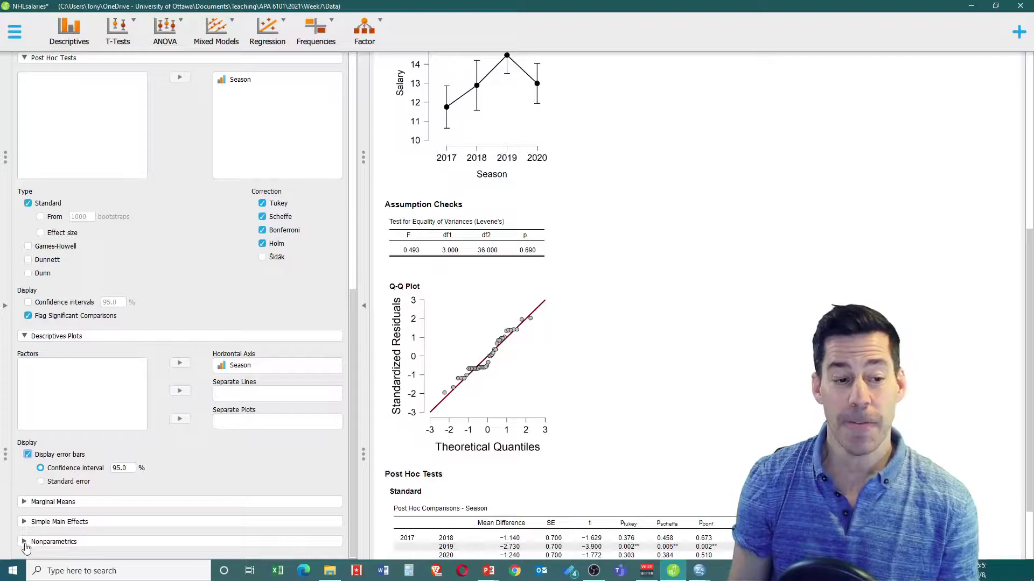
pyautogui.click(27, 543)
pyautogui.scroll(-3, 649, 301)
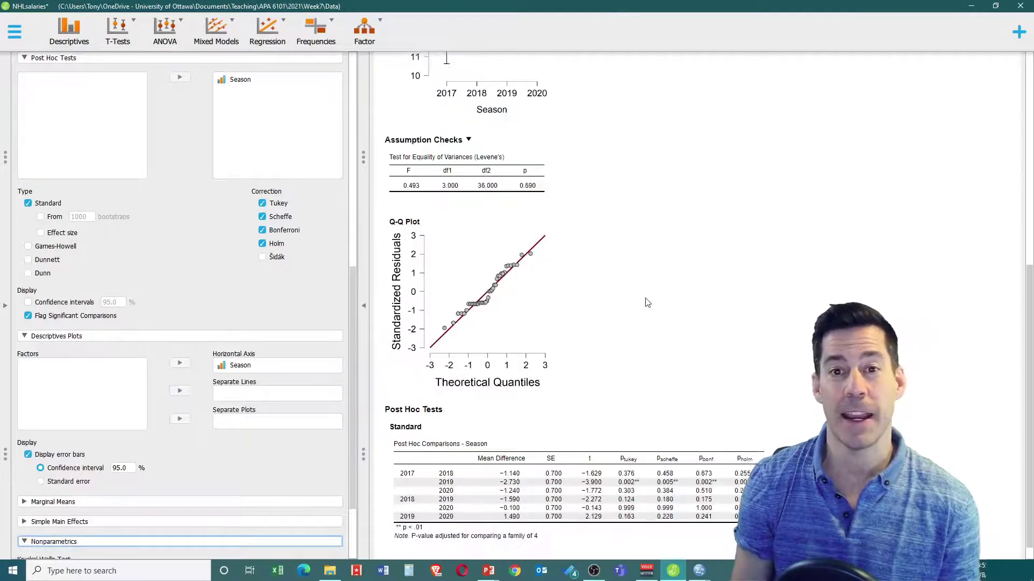
pyautogui.scroll(-2, 301, 349)
pyautogui.scroll(-1, 309, 353)
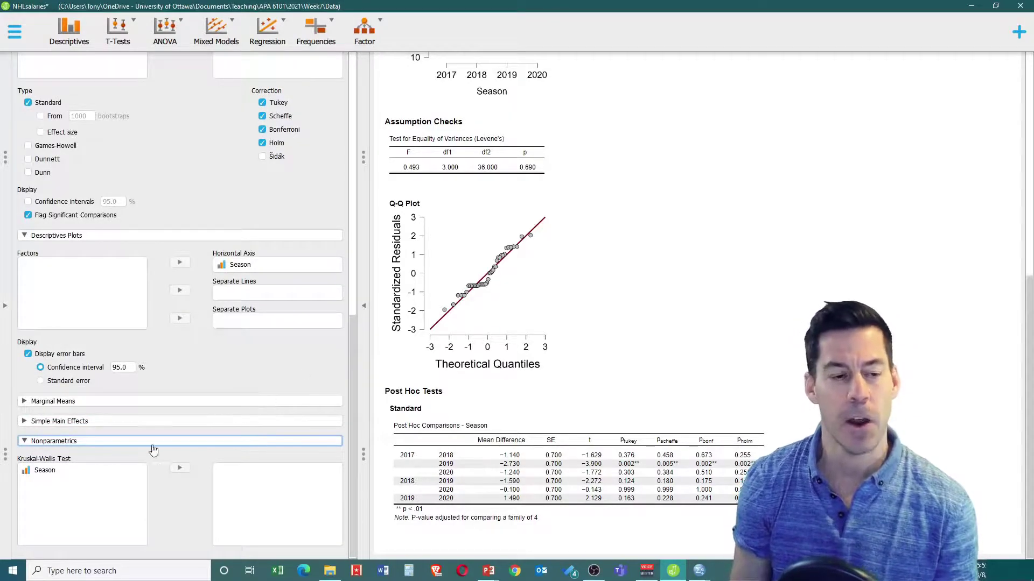
pyautogui.click(48, 472)
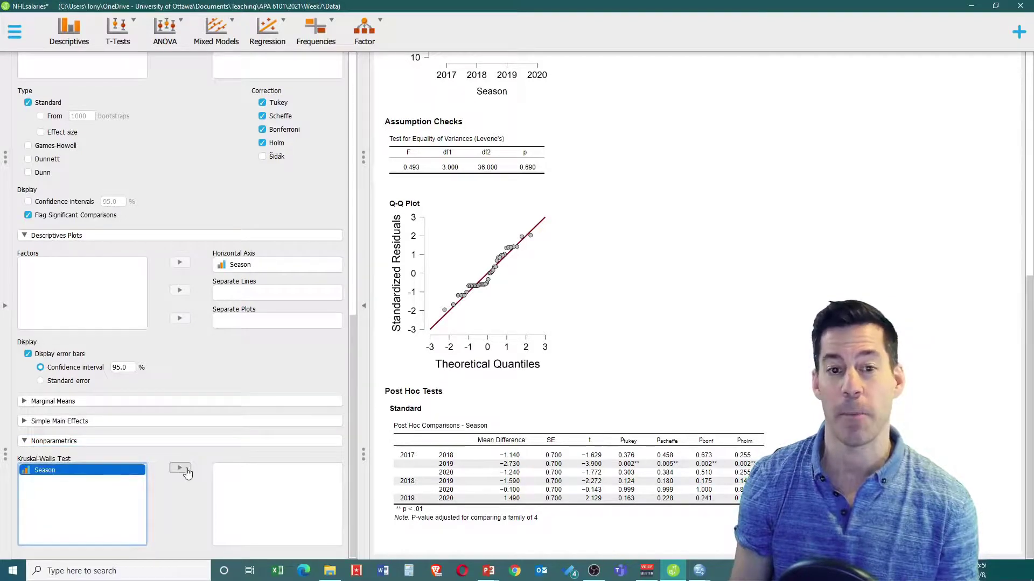